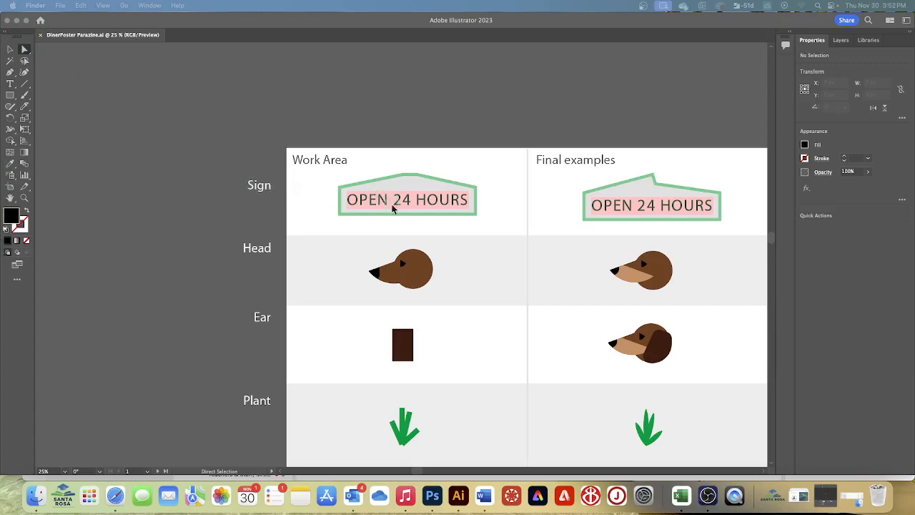
Try to slice the brown muzzle of the Work Area dog head with the Knife tool, and undo the attempt.
click(393, 280)
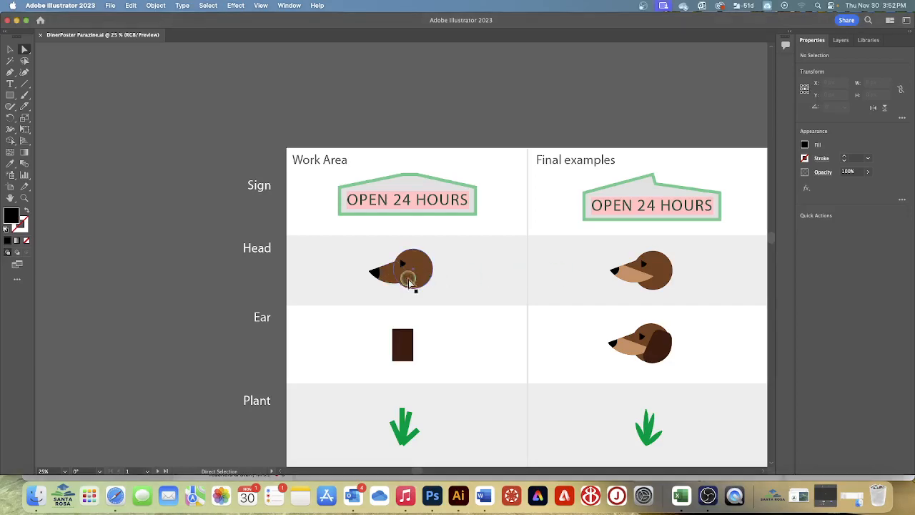
click(395, 277)
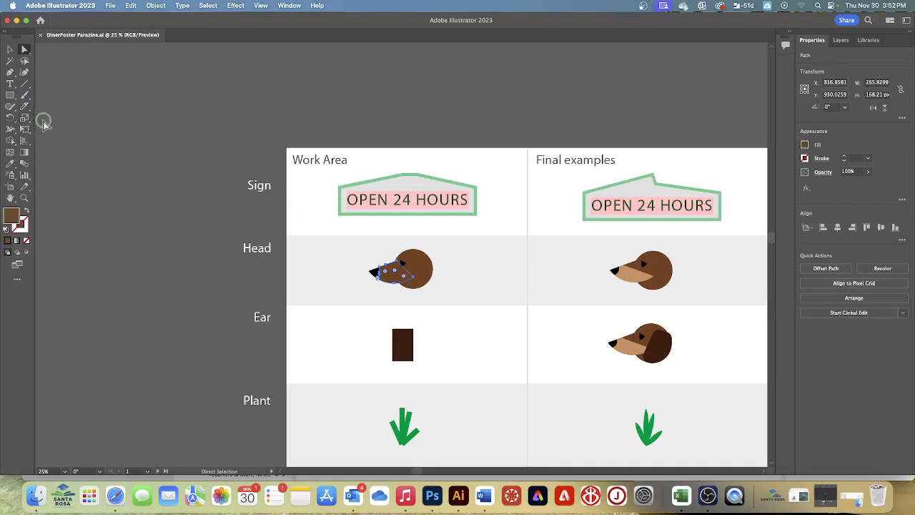
click(24, 106)
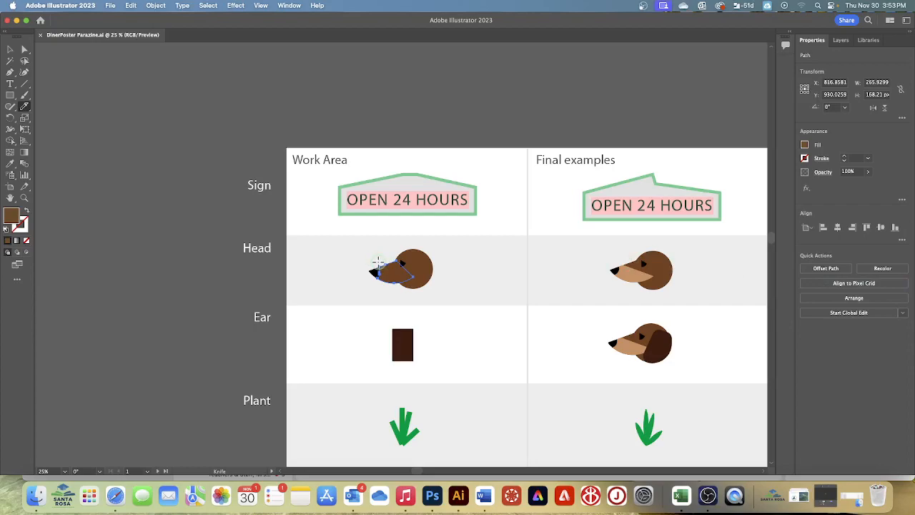
key(super)
super+click(412, 278)
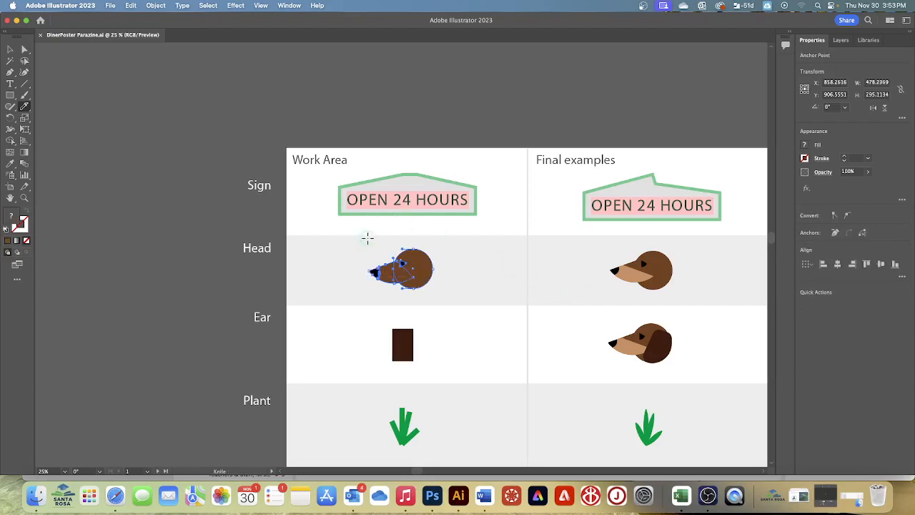
key(super+z)
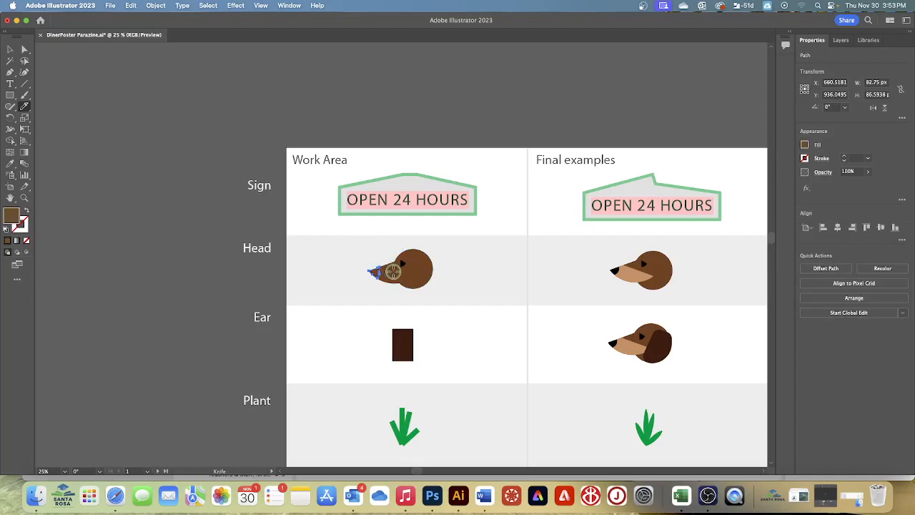
Cut the Work Area dog's muzzle with the Knife from its upper edge near the nose to its rear corner, and deselect everything.
click(24, 48)
click(382, 273)
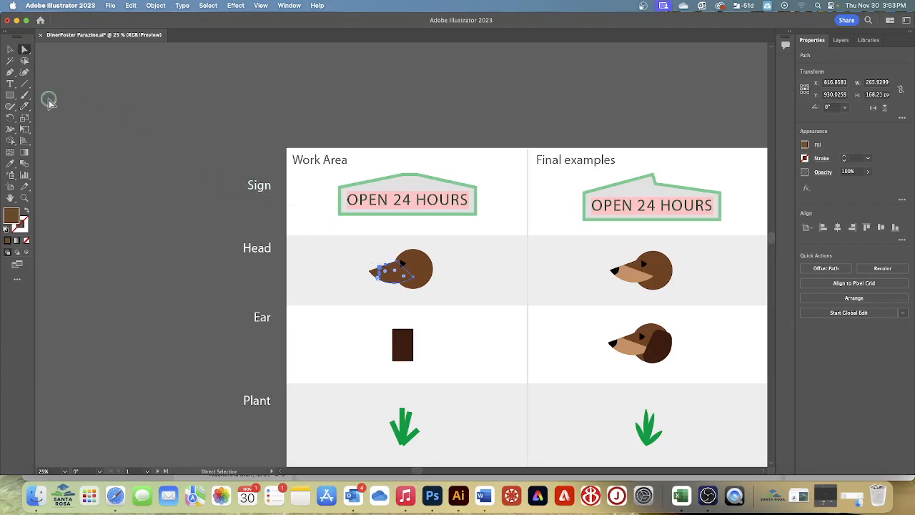
click(24, 106)
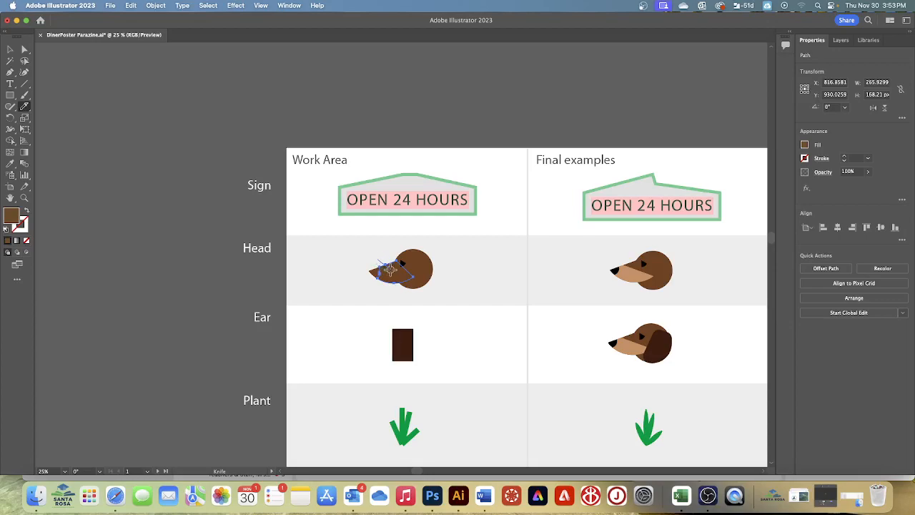
drag(404, 277, 416, 278)
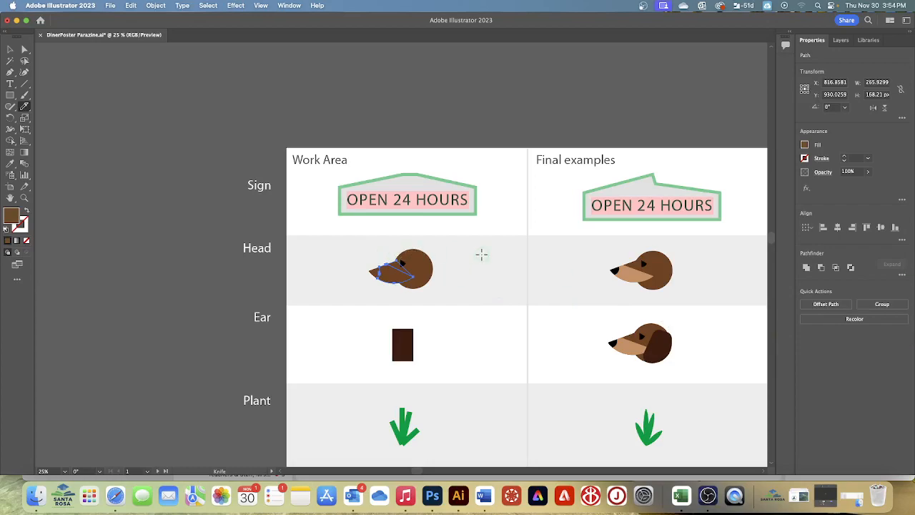
click(208, 6)
click(208, 41)
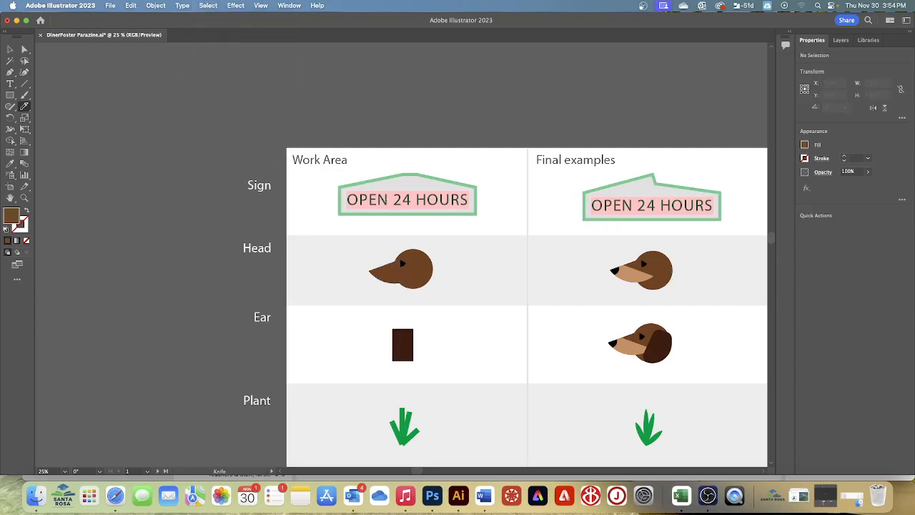
Fill the lower piece of the cut muzzle with a light brown swatch.
click(23, 50)
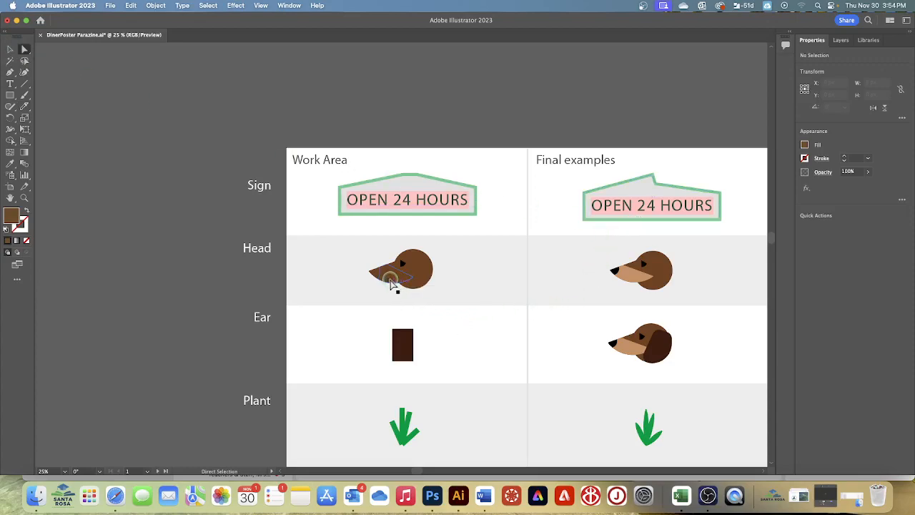
click(389, 282)
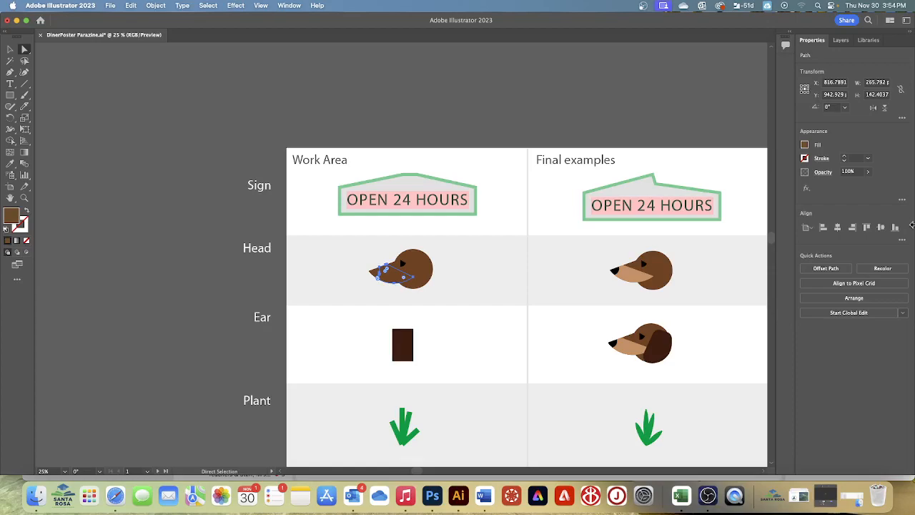
click(804, 146)
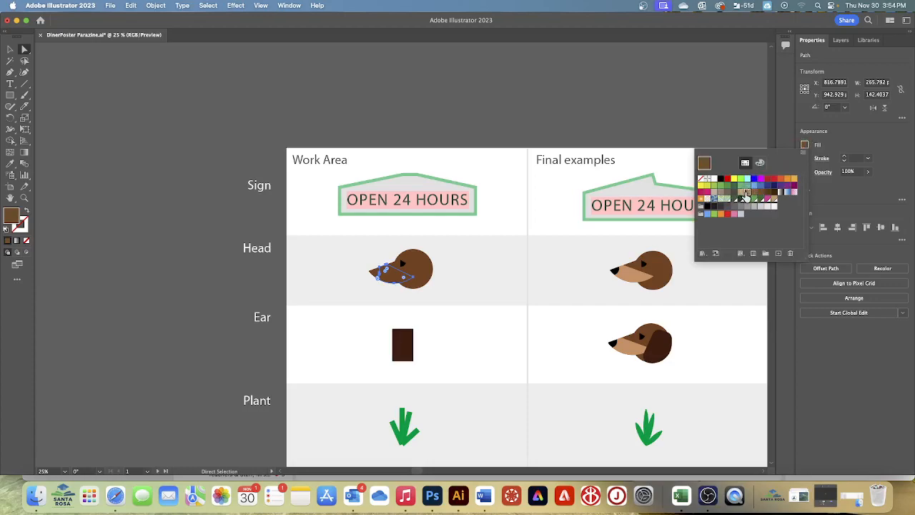
click(747, 191)
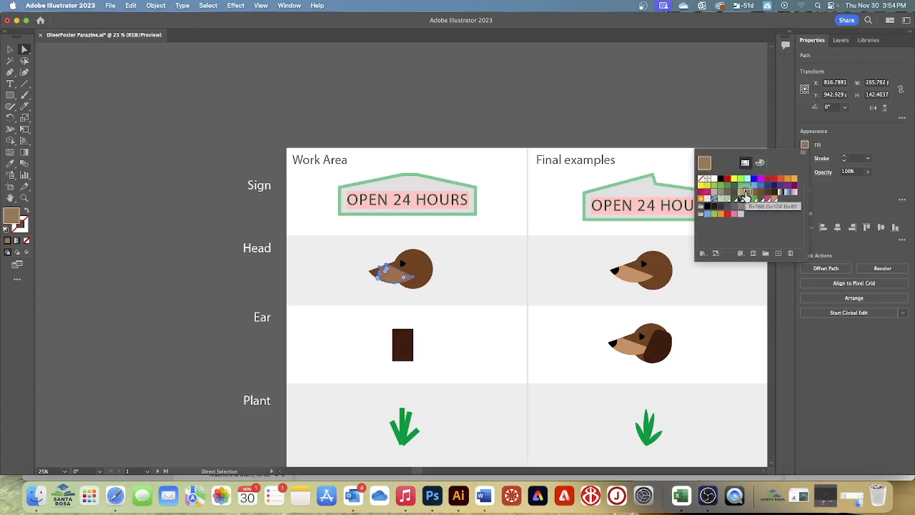
click(489, 272)
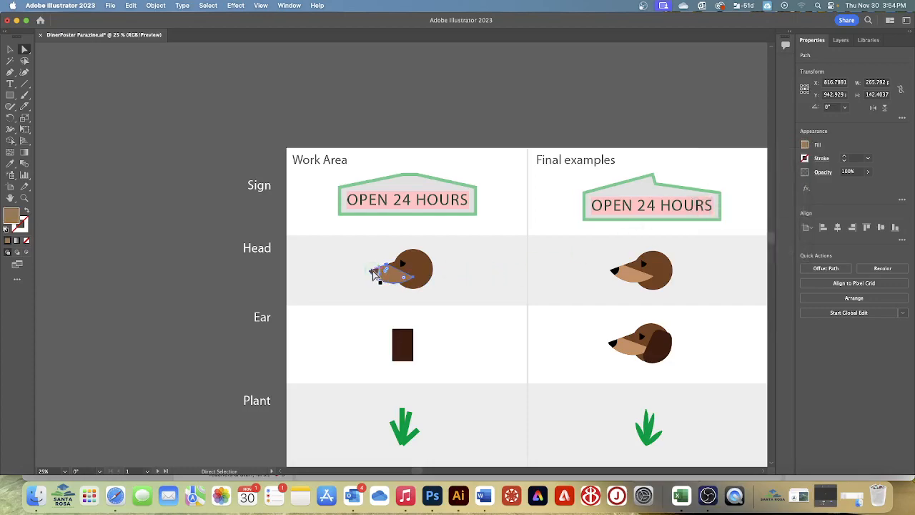
Fill the Work Area dog's nose with black and deselect it.
click(381, 272)
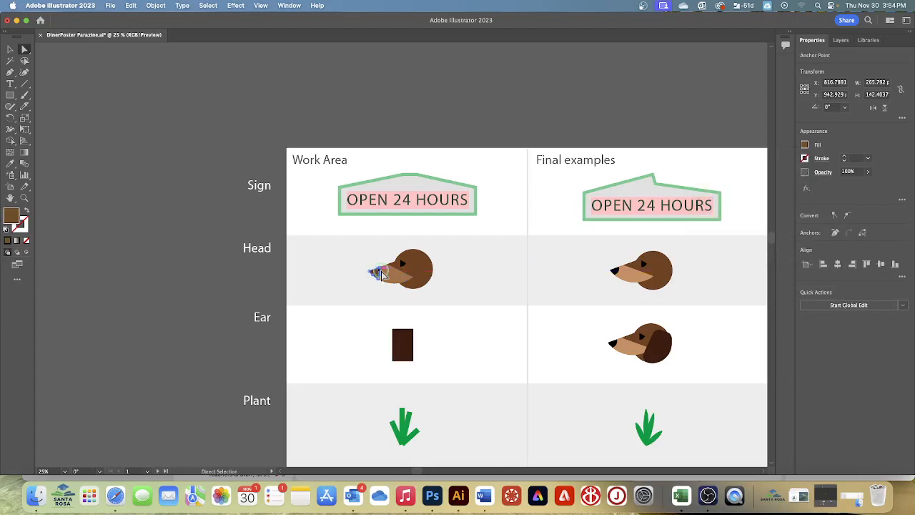
click(805, 147)
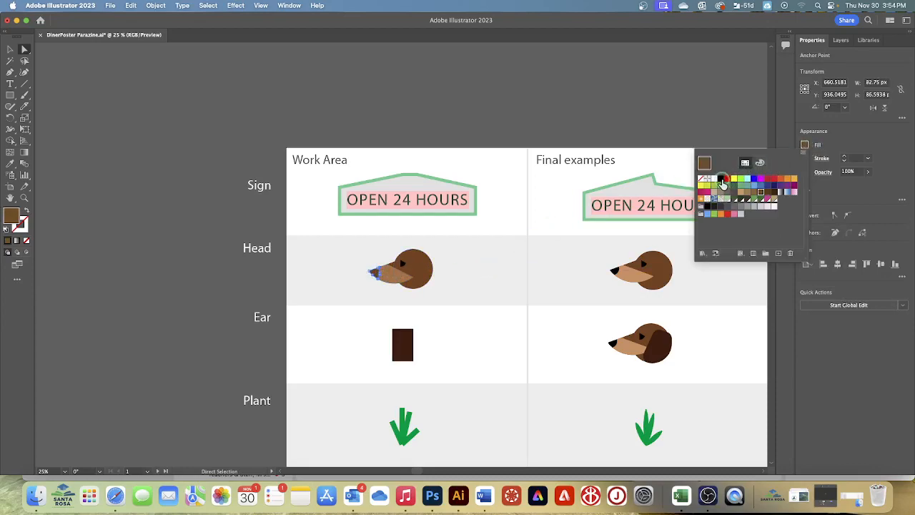
click(721, 178)
click(491, 280)
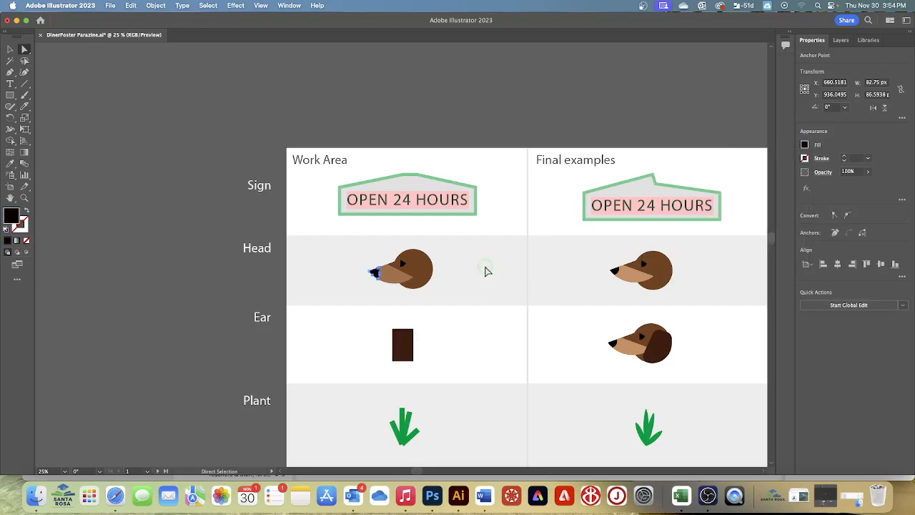
click(206, 6)
click(212, 41)
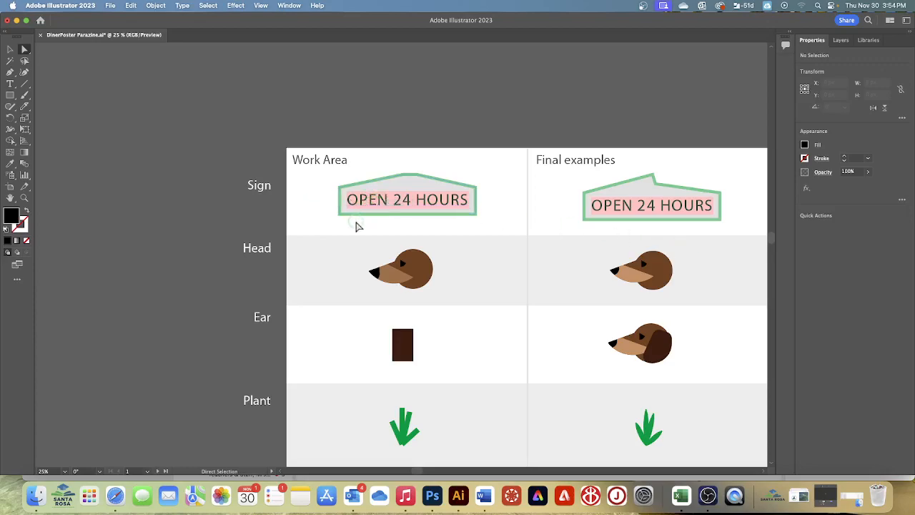
Group all the parts of the Work Area dog head and deselect the group.
drag(353, 238, 432, 297)
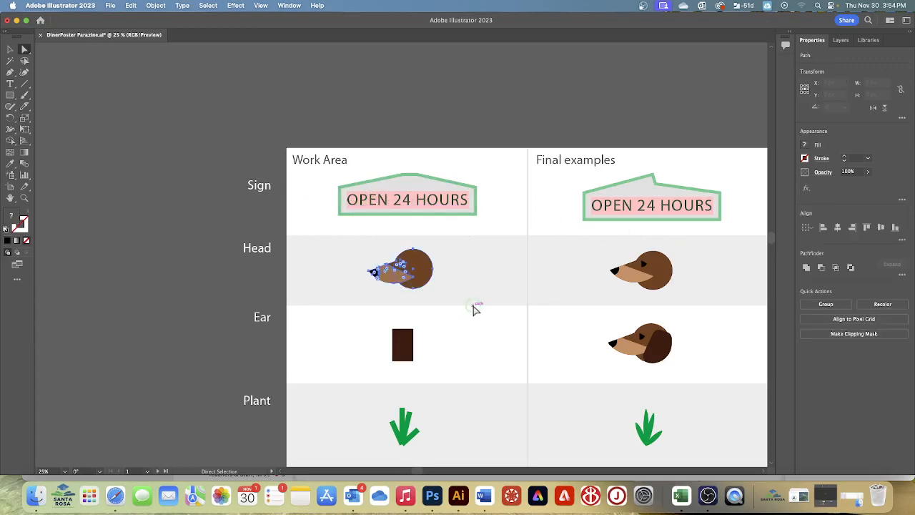
click(808, 306)
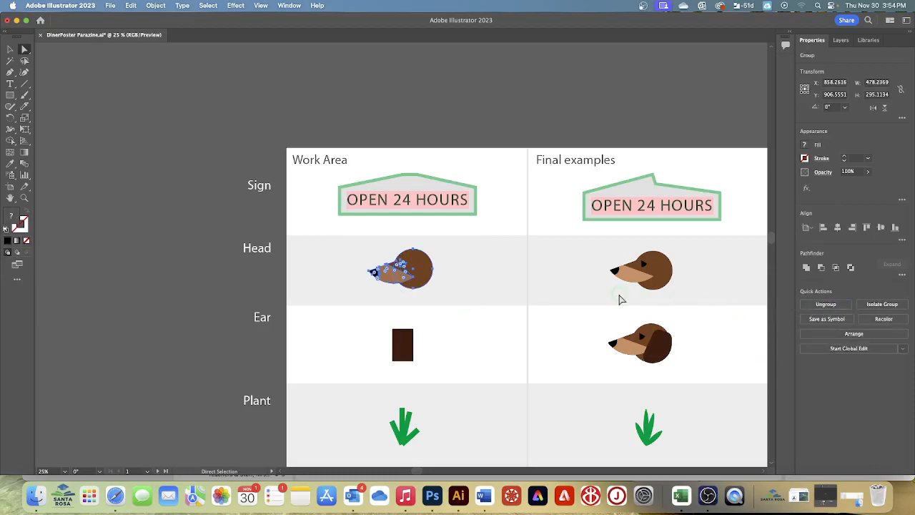
click(462, 270)
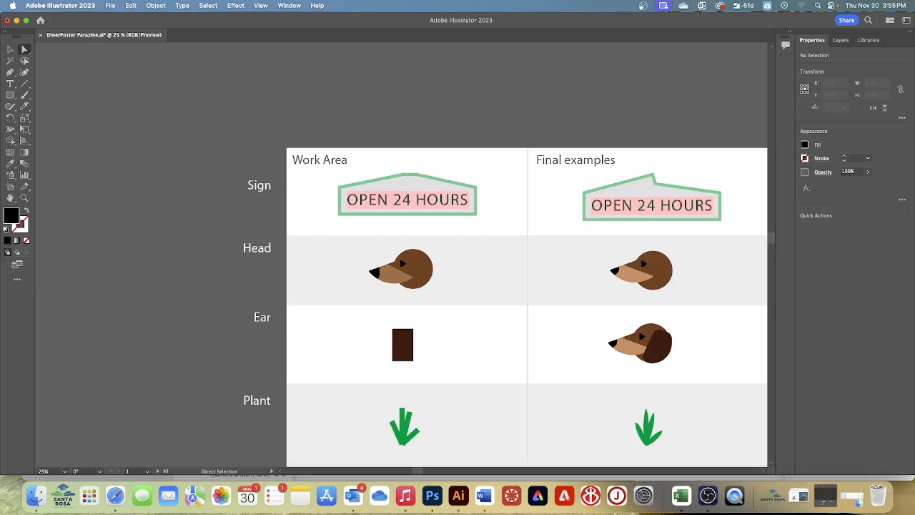
click(208, 5)
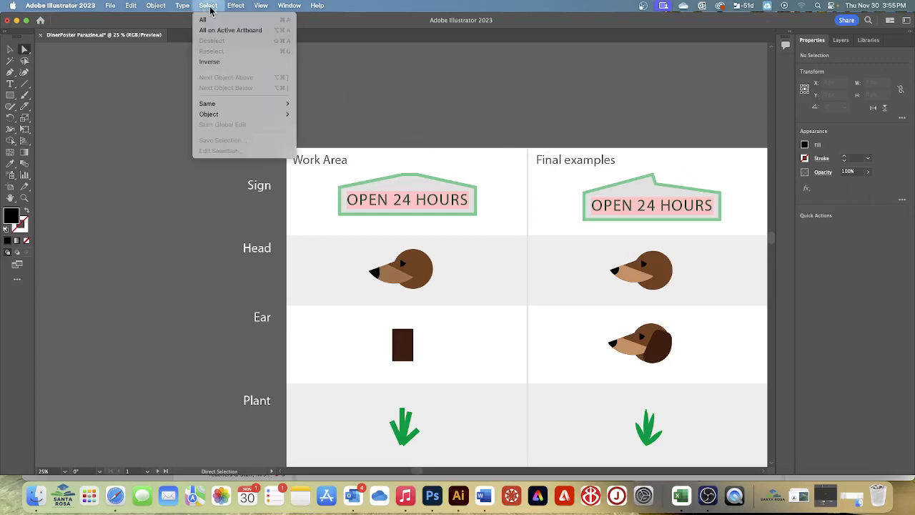
click(882, 178)
click(483, 321)
Switch to the Eraser tool and set its size to 60 pt.
key(space)
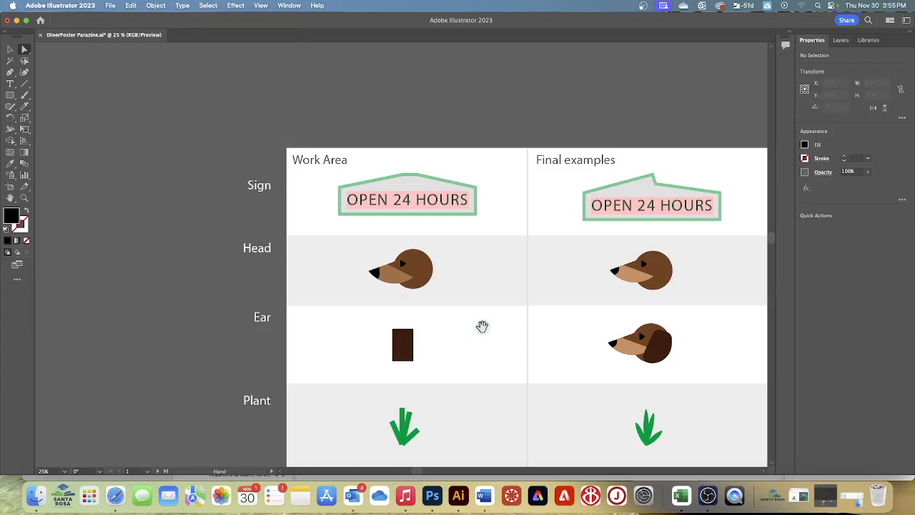
drag(482, 326, 472, 204)
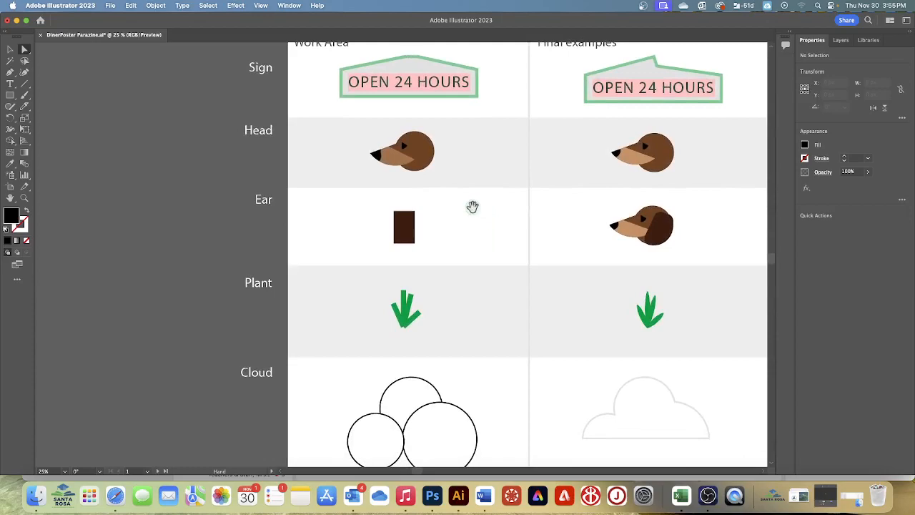
click(27, 107)
click(57, 106)
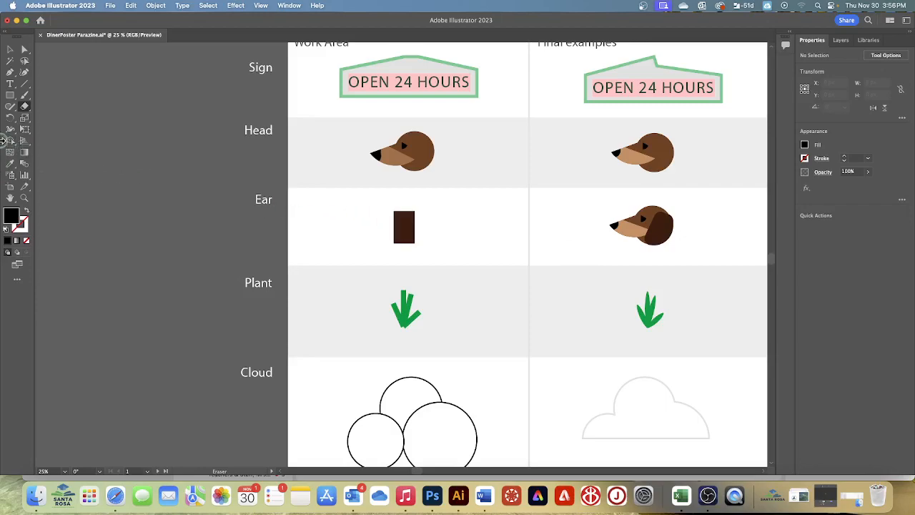
double_click(26, 105)
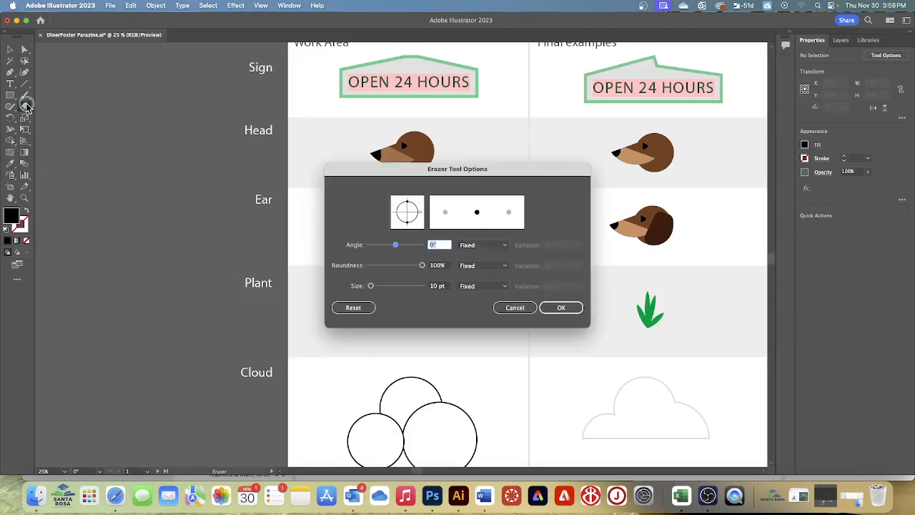
drag(513, 169, 686, 193)
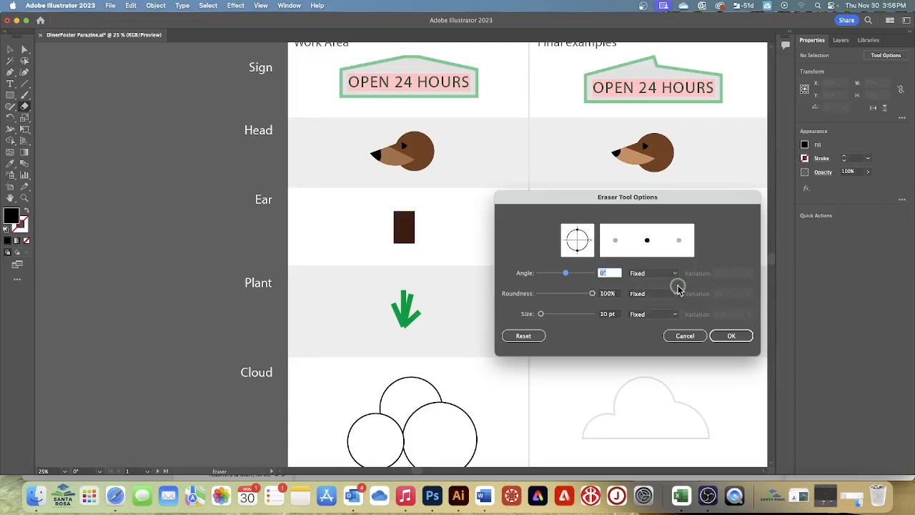
click(607, 314)
drag(606, 314, 639, 315)
text(60)
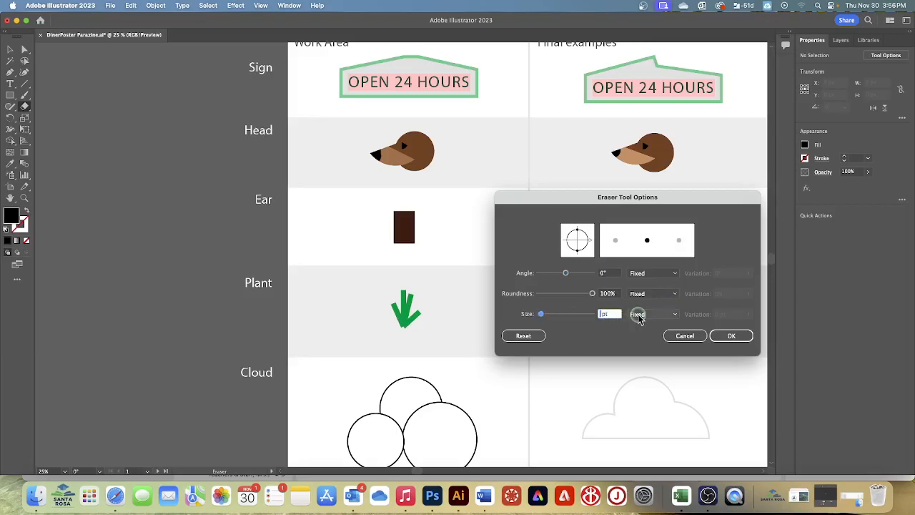
key(Tab)
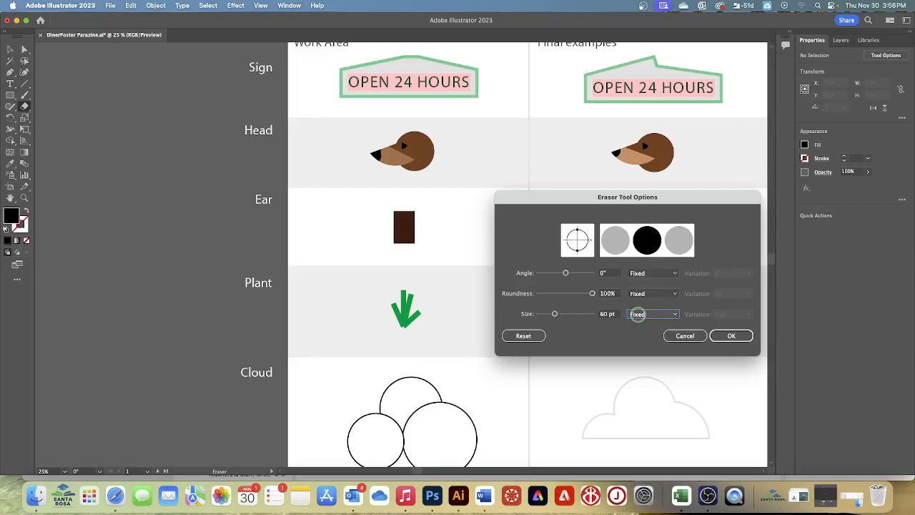
click(725, 336)
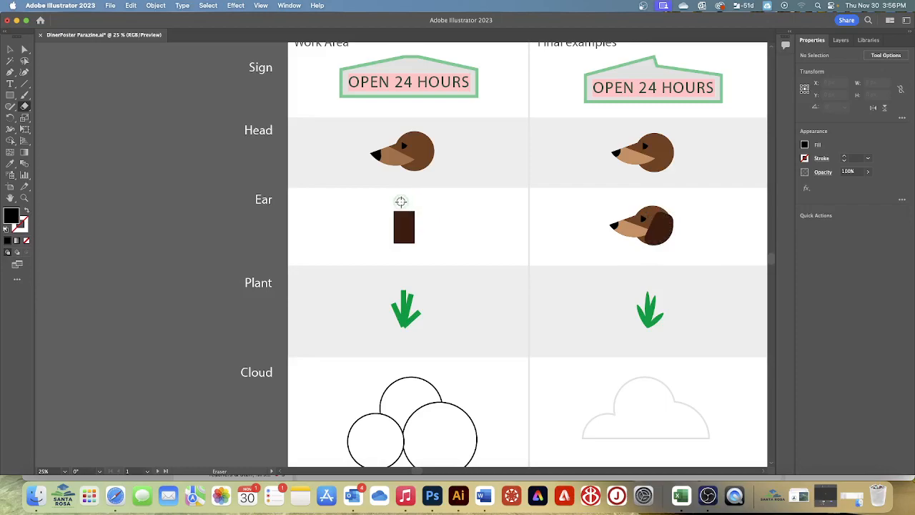
Erase the right corners and edge of the dark brown ear rectangle to round that side, undoing the stroke that cuts too deep.
mouse_move(401, 203)
mouse_down()
mouse_move(402, 243)
mouse_move(413, 210)
mouse_up()
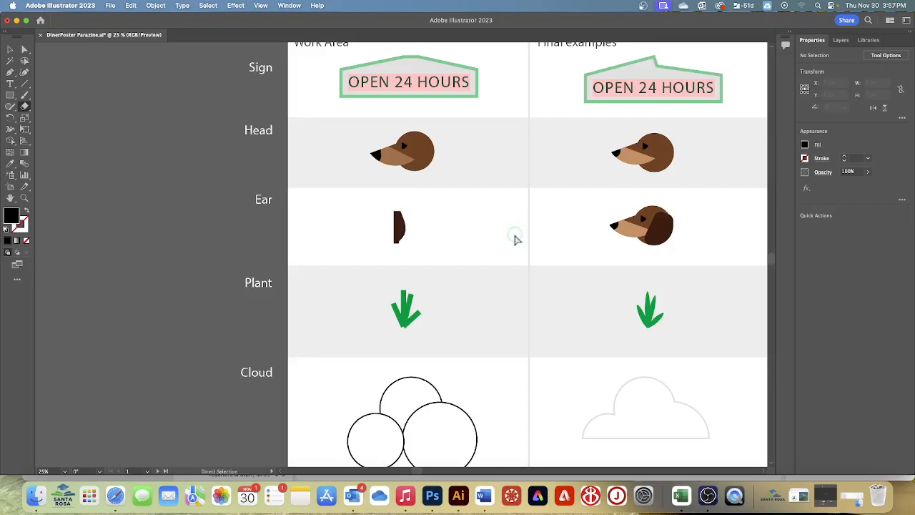
key(super+z)
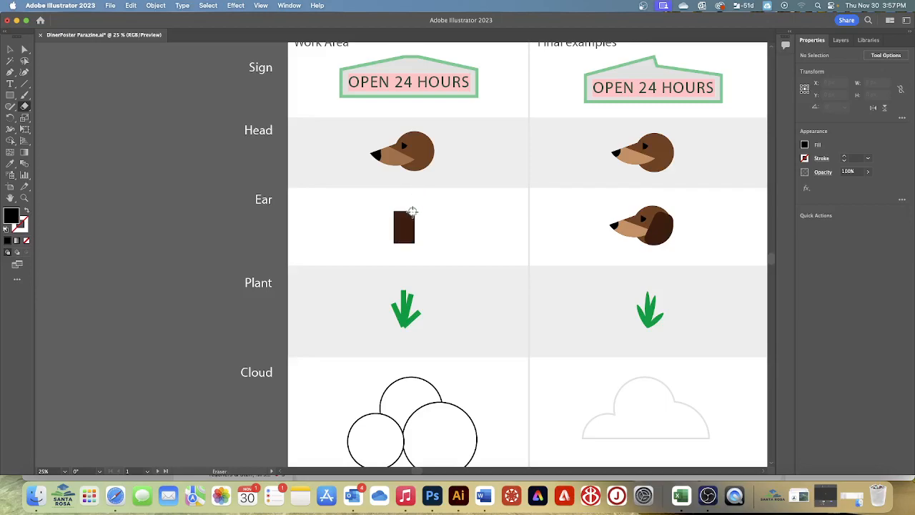
drag(412, 215, 414, 226)
drag(412, 236, 401, 246)
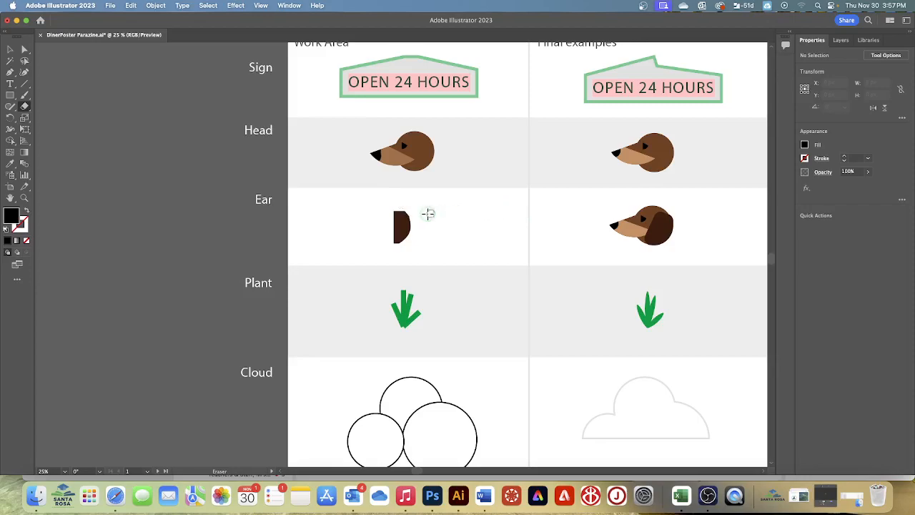
Select the Work Area ear path with Direct Selection and slightly round its straight side's corners using the live corner widgets.
click(24, 49)
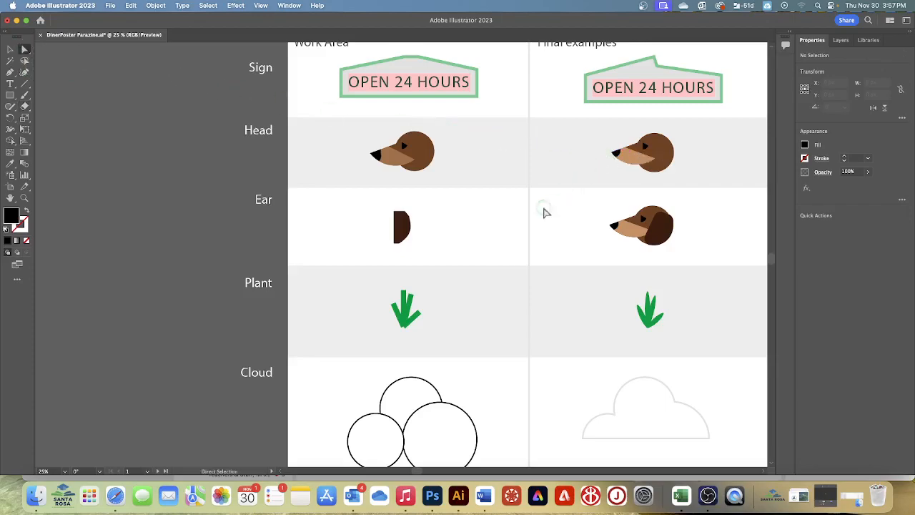
click(404, 227)
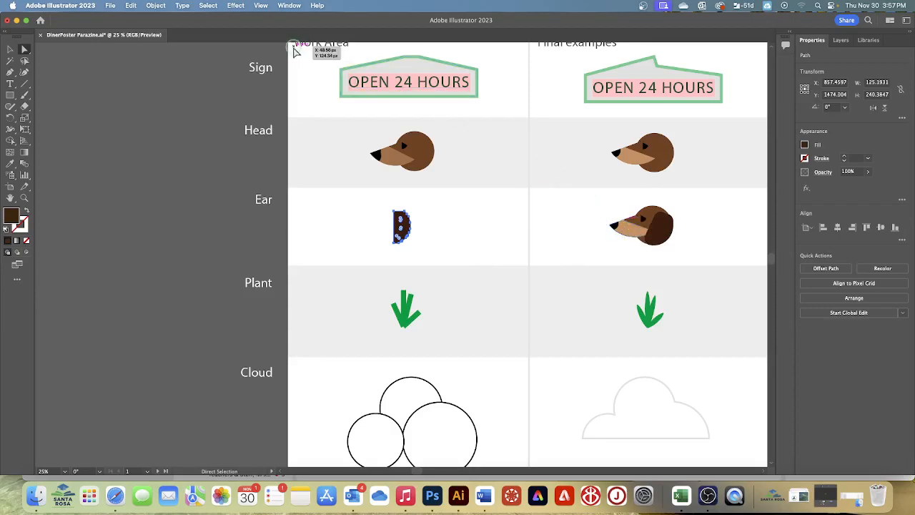
click(262, 5)
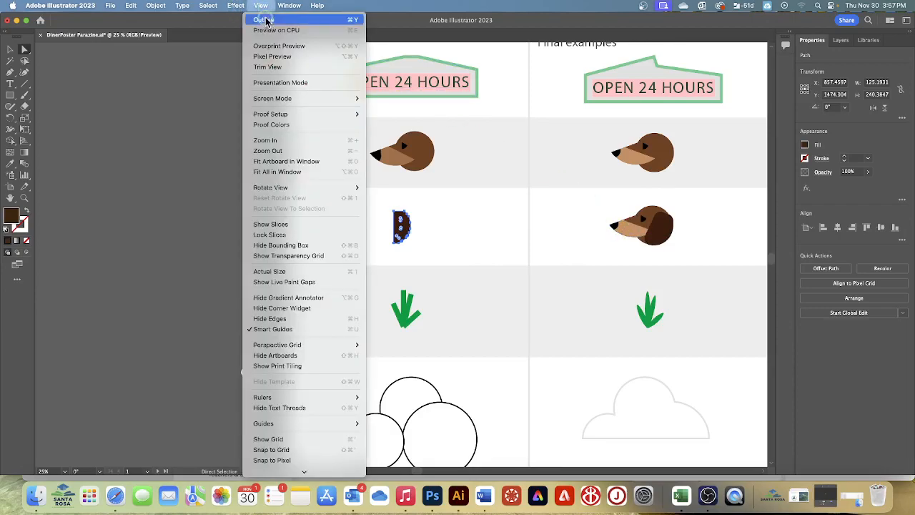
click(290, 140)
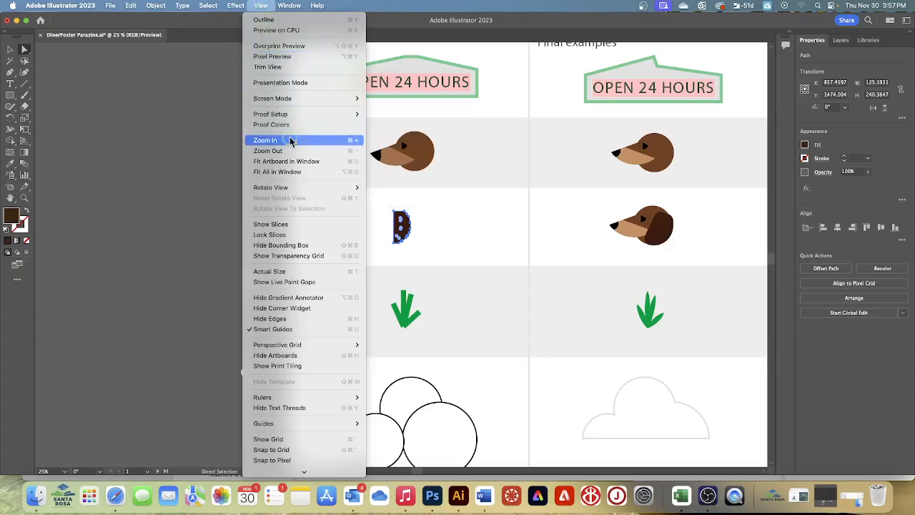
click(260, 8)
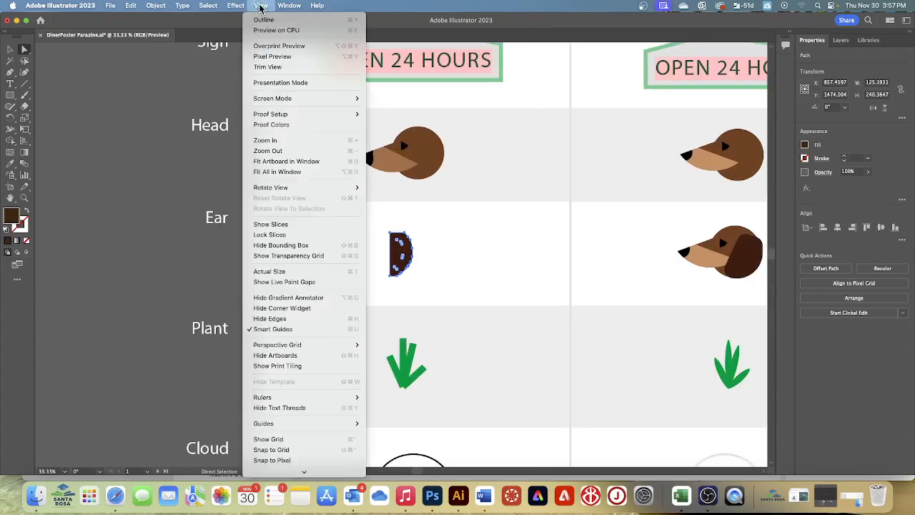
click(281, 141)
key(v)
key(super+equal)
key(a)
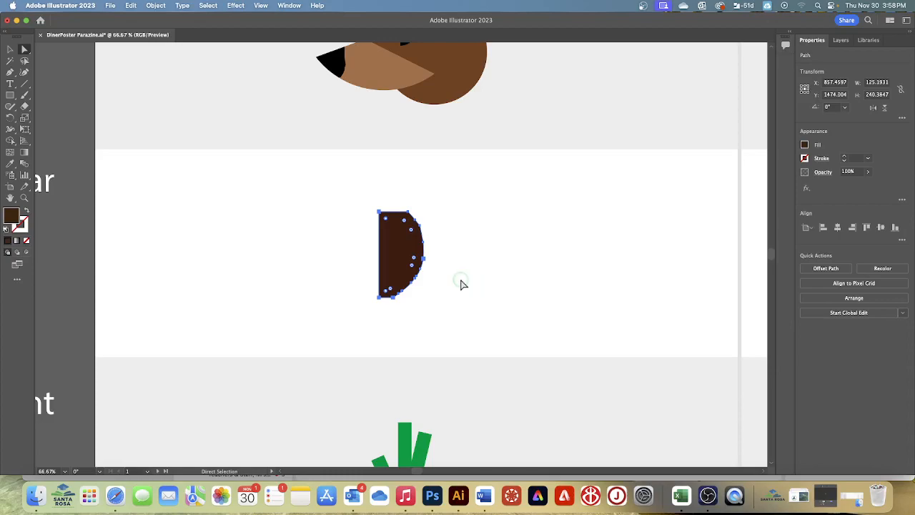
drag(385, 221, 387, 224)
Move the dark brown ear onto the back of the Work Area dog's head, aligned with the head's curved edge.
click(10, 49)
scroll(484, 137, up, 4)
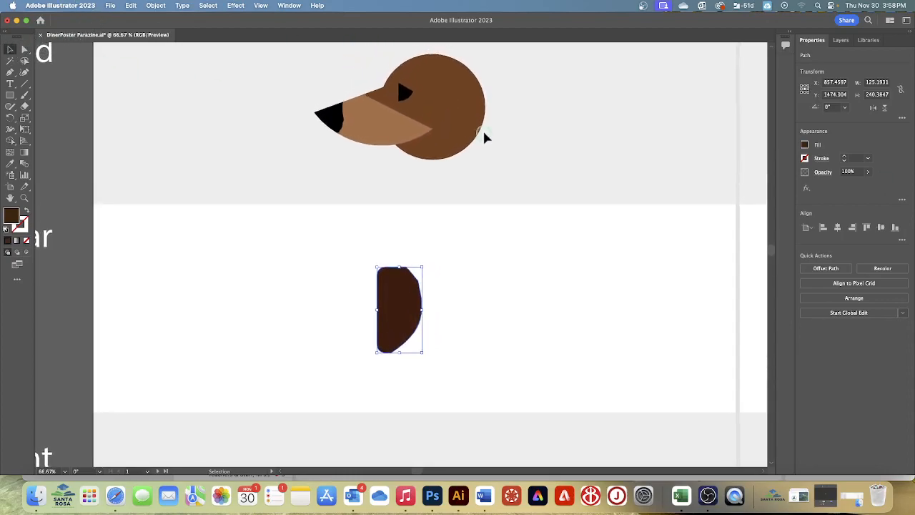
scroll(484, 133, up, 1)
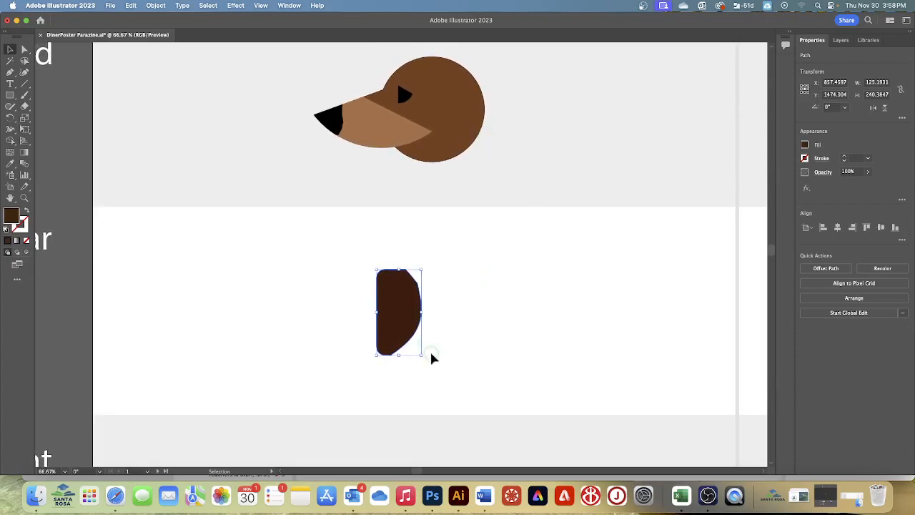
click(396, 309)
drag(405, 315, 467, 118)
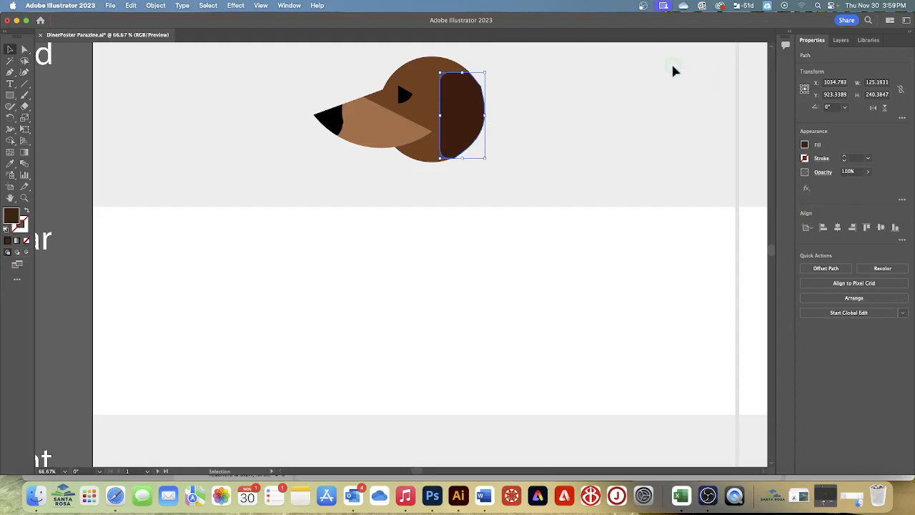
Rotate the ear about 4° clockwise so it follows the curve of the dog's head.
click(483, 64)
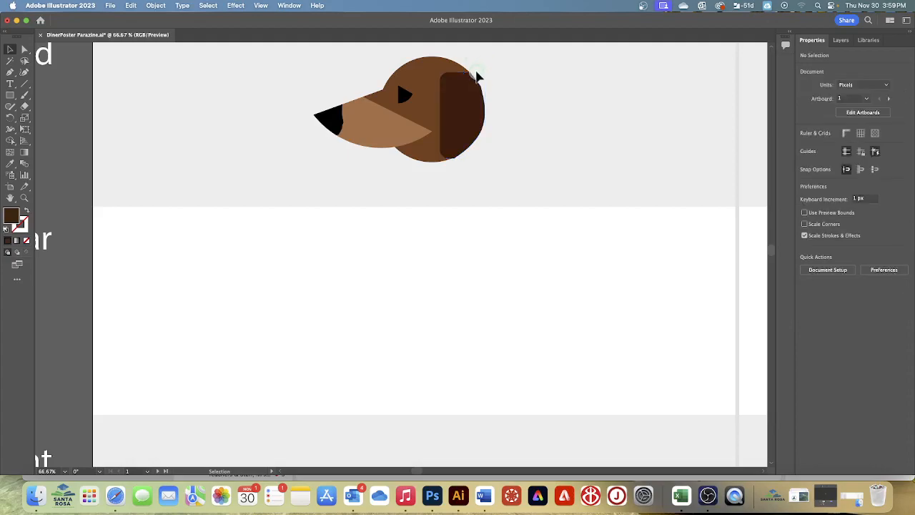
click(477, 76)
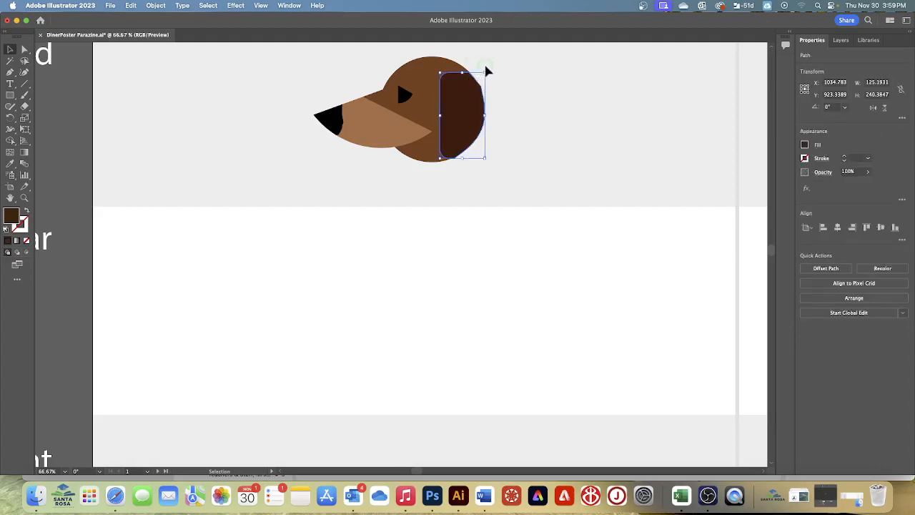
click(486, 65)
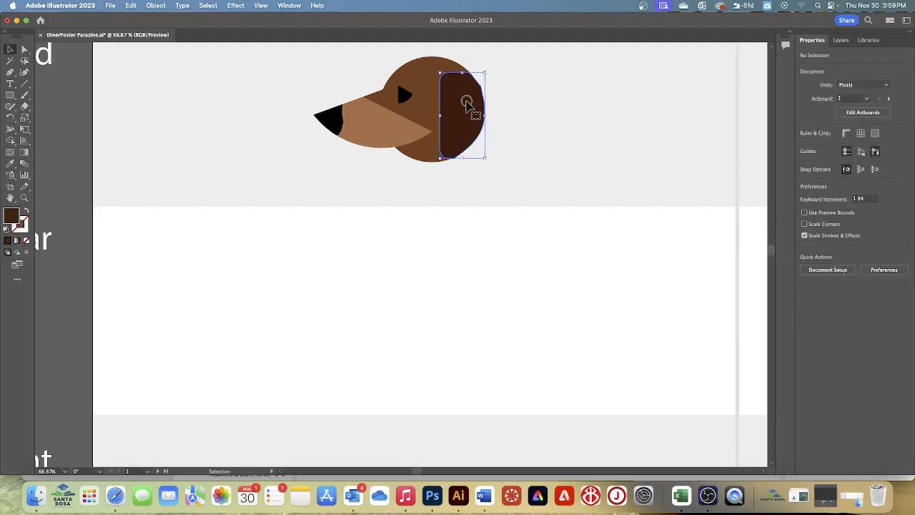
click(469, 97)
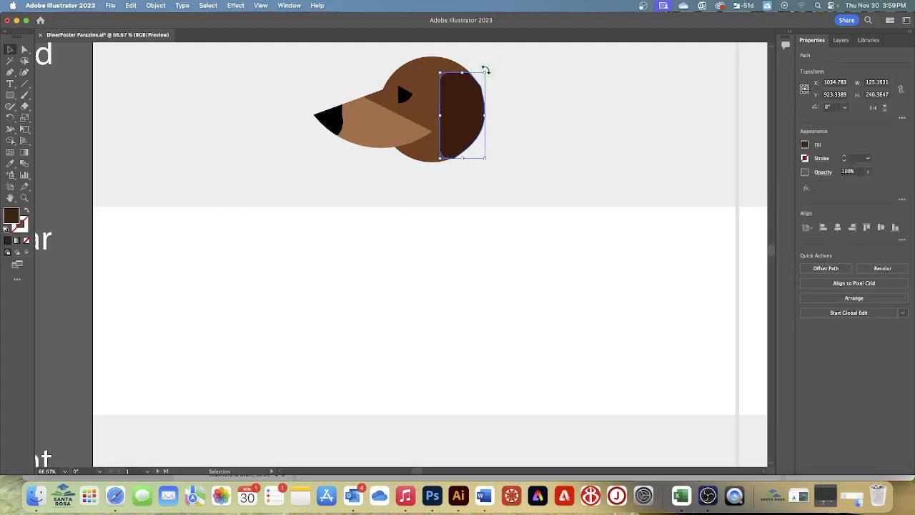
drag(484, 68, 489, 76)
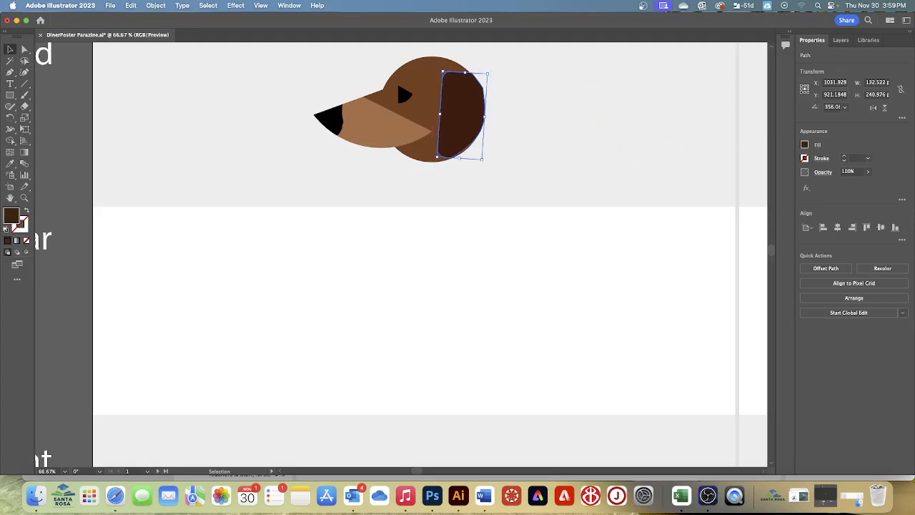
Group the ear with the Work Area dog head and deselect the group.
scroll(454, 196, up, 5)
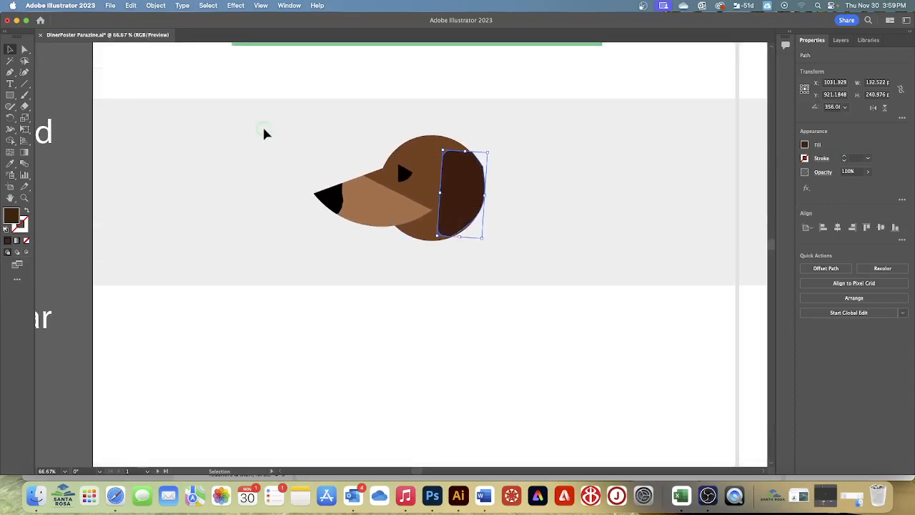
drag(278, 110, 592, 284)
click(818, 304)
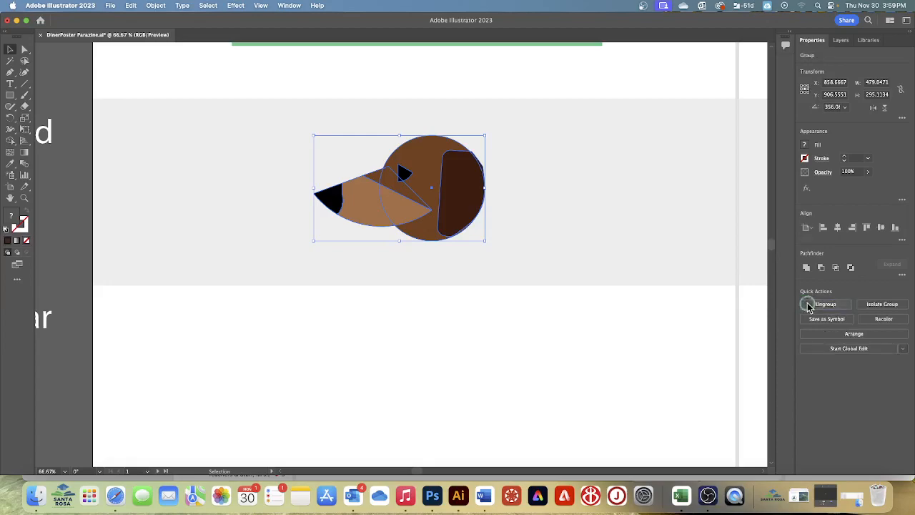
click(614, 208)
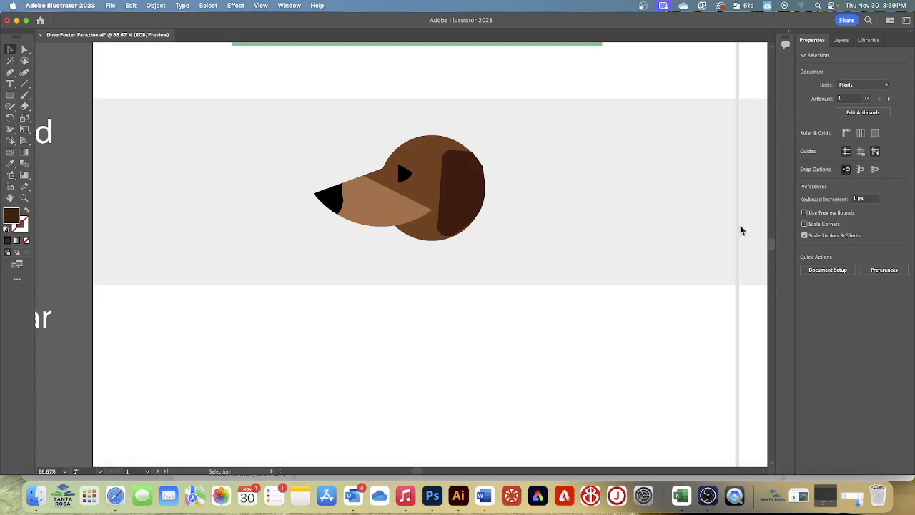
Go to the 3 Poster artboard and select the larger dark green circle in front of the diner.
click(148, 471)
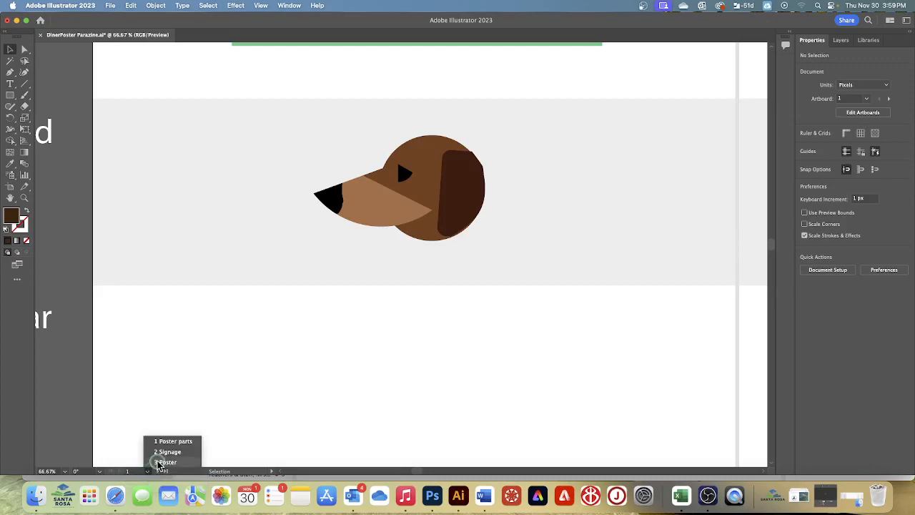
click(160, 461)
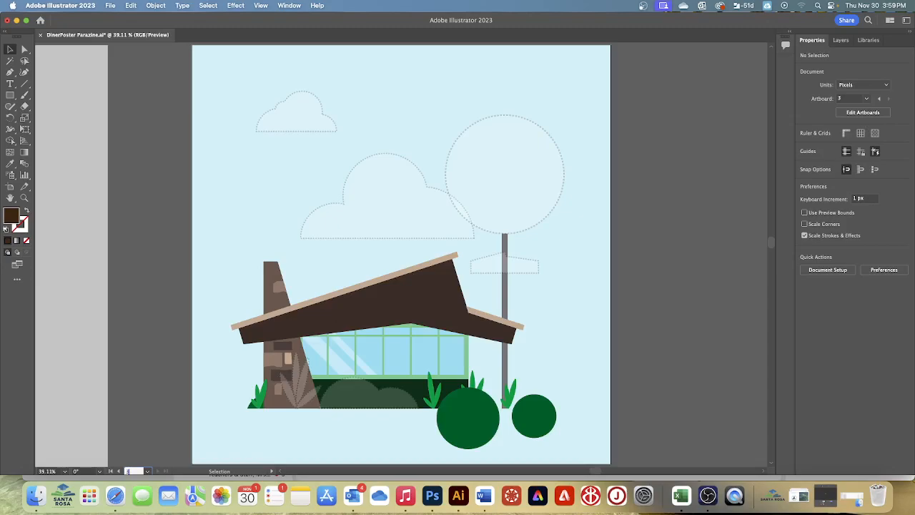
click(9, 51)
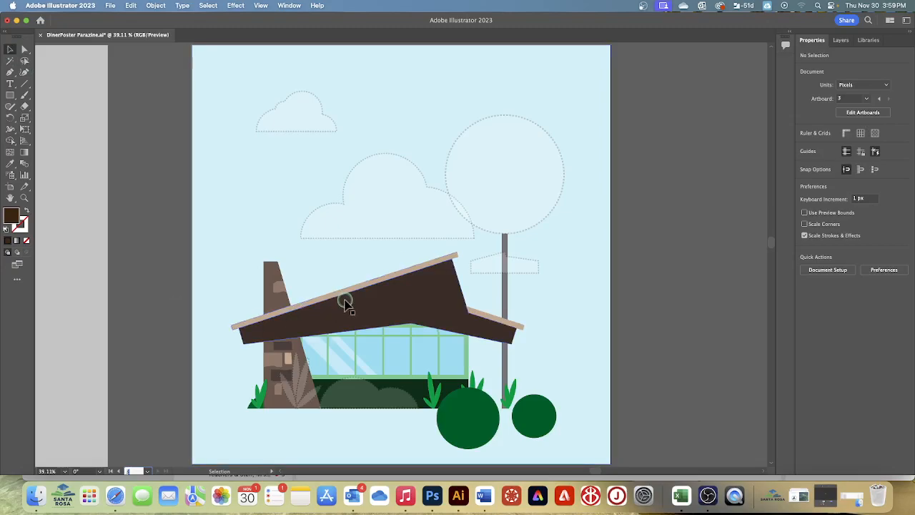
click(469, 419)
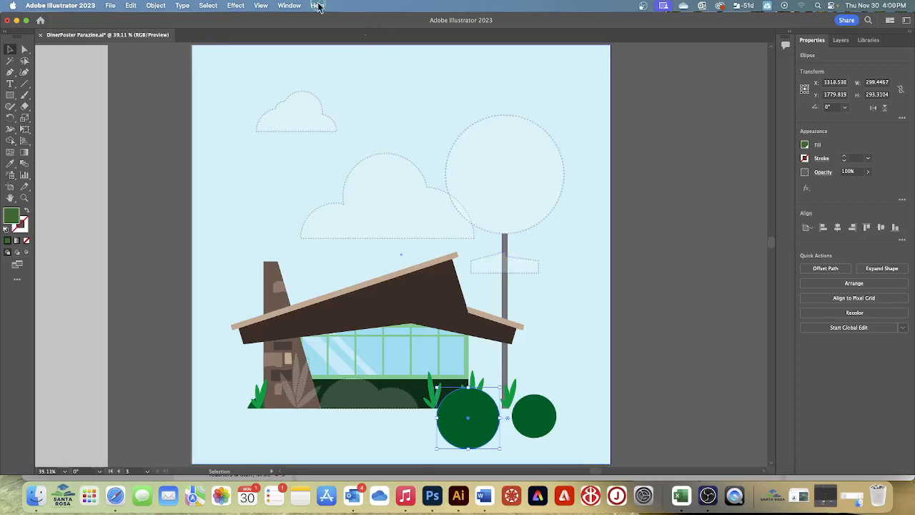
click(261, 6)
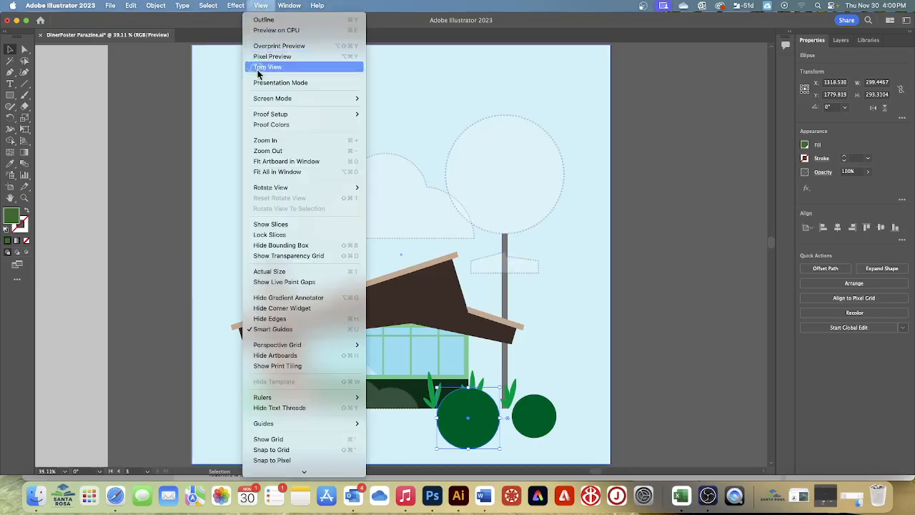
click(280, 141)
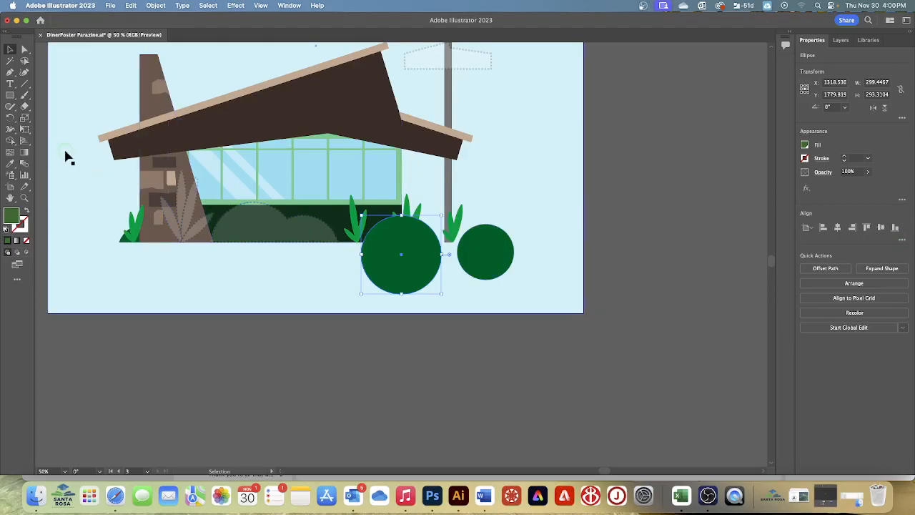
Set the Eraser size to 300 pt and erase the larger green circle's lower part in a straight line at the building's base.
double_click(25, 107)
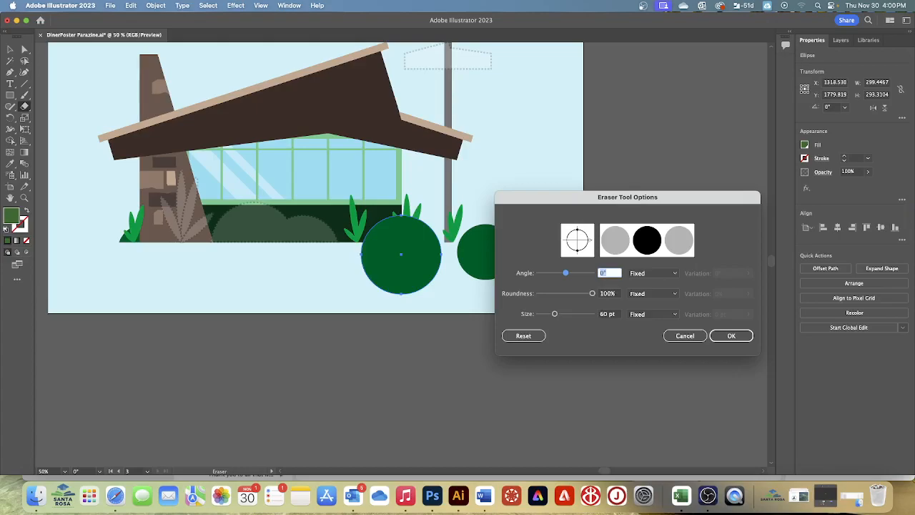
click(607, 315)
text(300)
key(Tab)
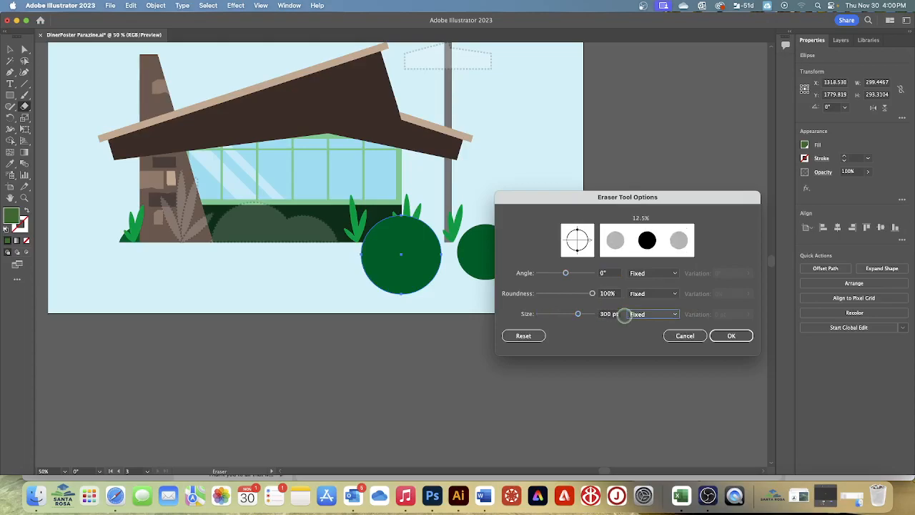
click(732, 338)
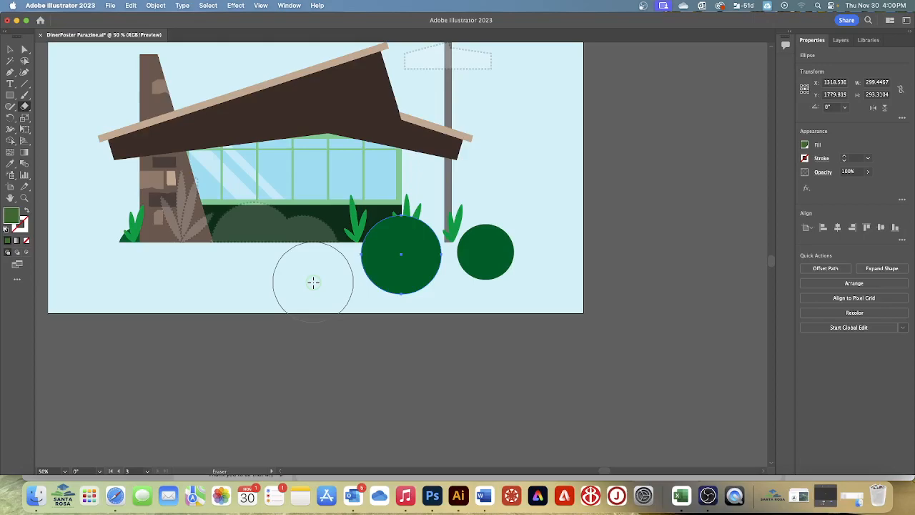
drag(313, 282, 562, 299)
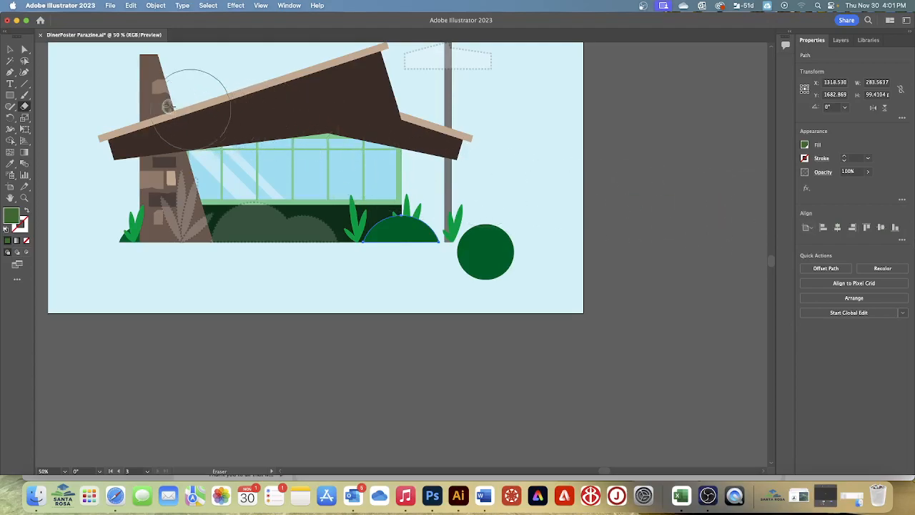
Erase the lower part of the smaller green circle level with the building's base and deselect it.
click(10, 50)
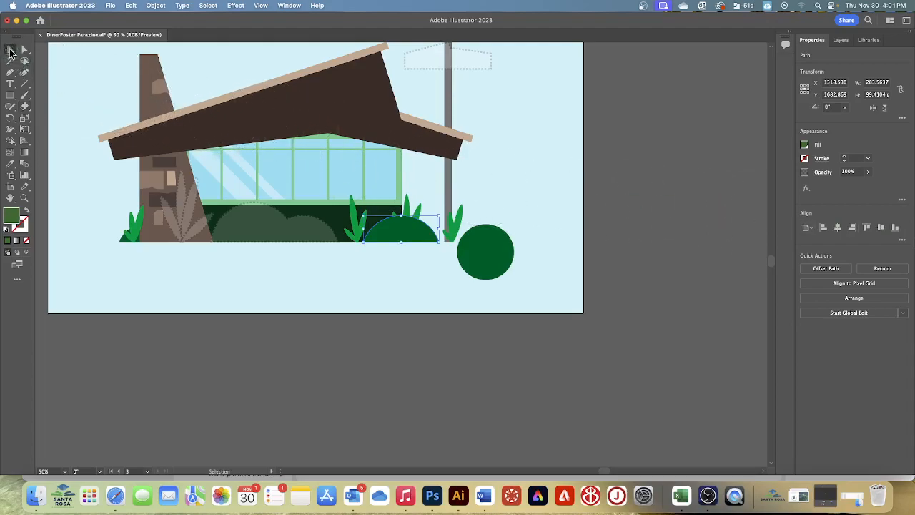
click(484, 241)
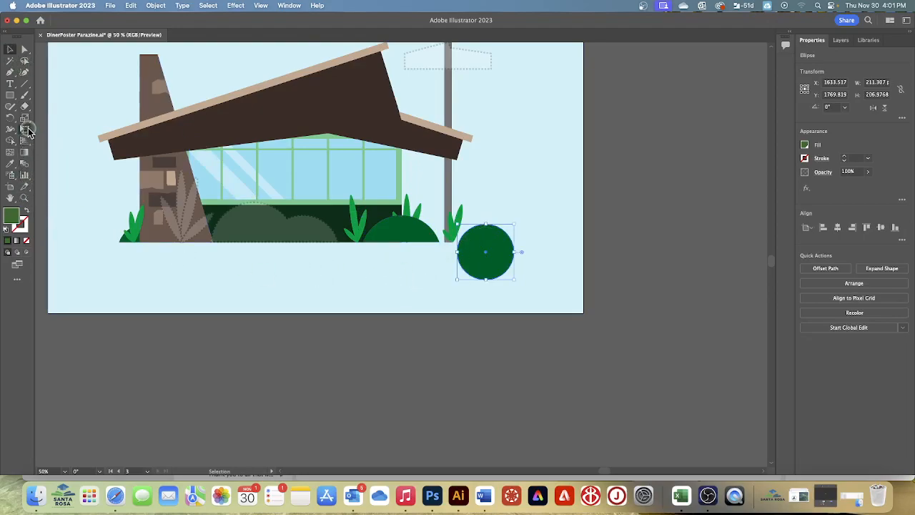
click(25, 106)
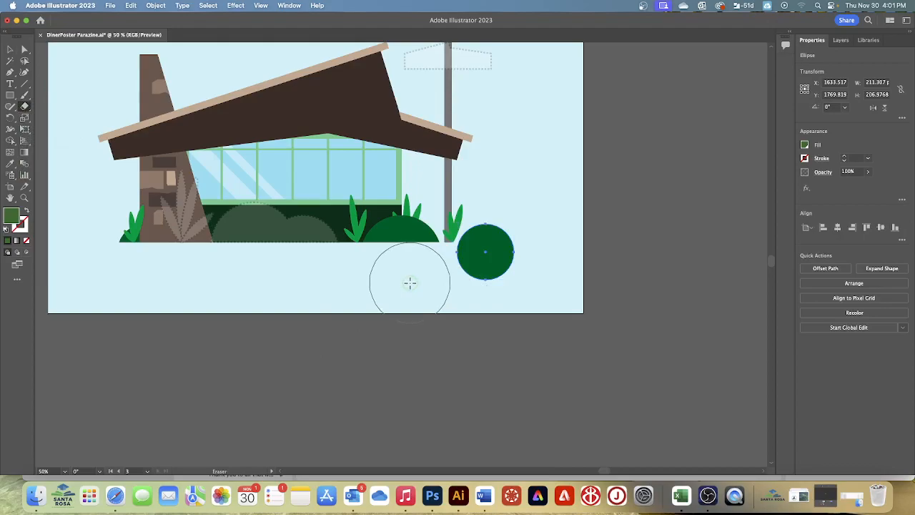
drag(410, 282, 560, 284)
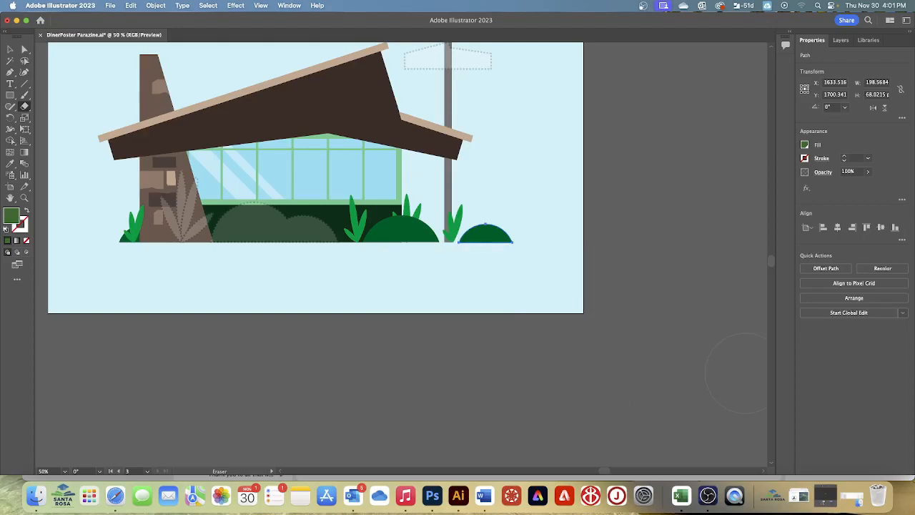
click(210, 6)
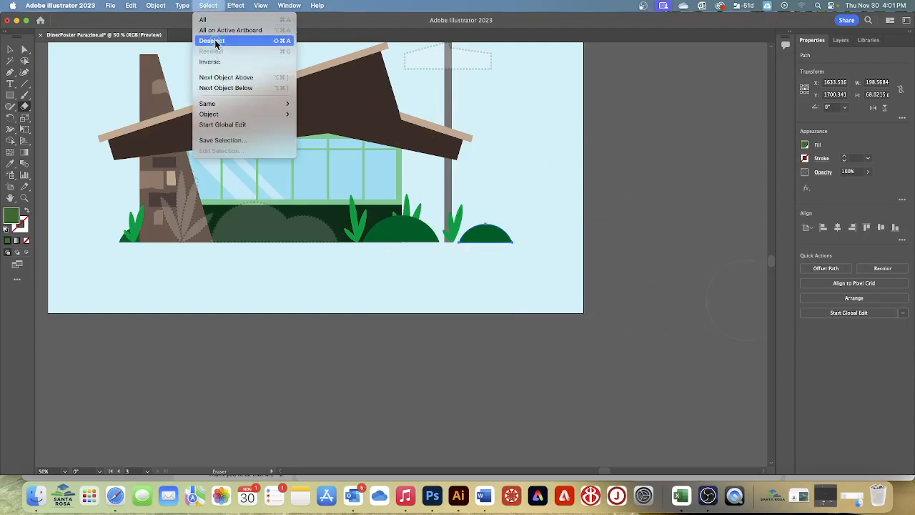
click(219, 45)
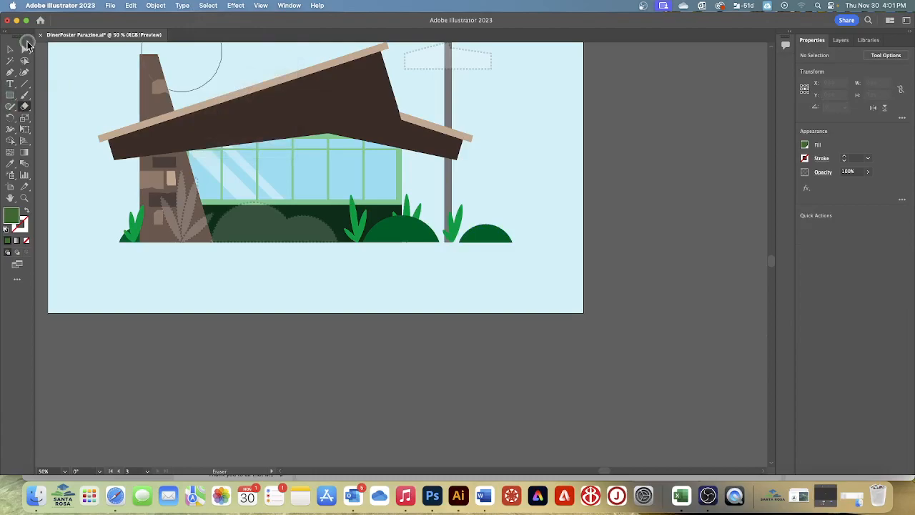
Save the DinerPoster Parazine.ai document.
click(110, 6)
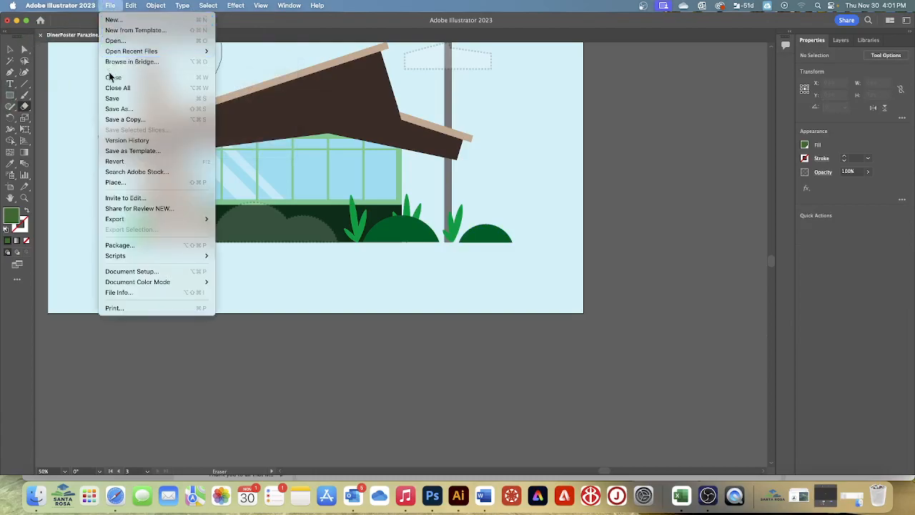
click(111, 99)
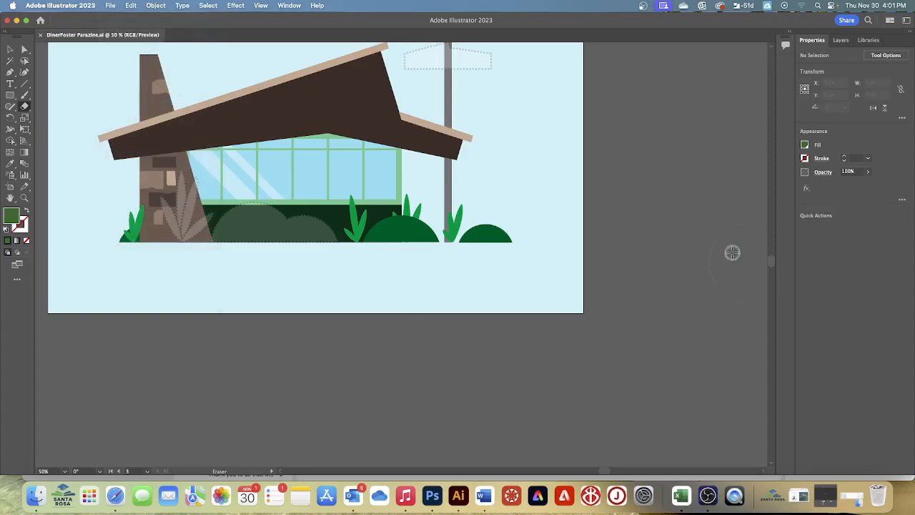
scroll(675, 211, up, 3)
scroll(682, 211, up, 1)
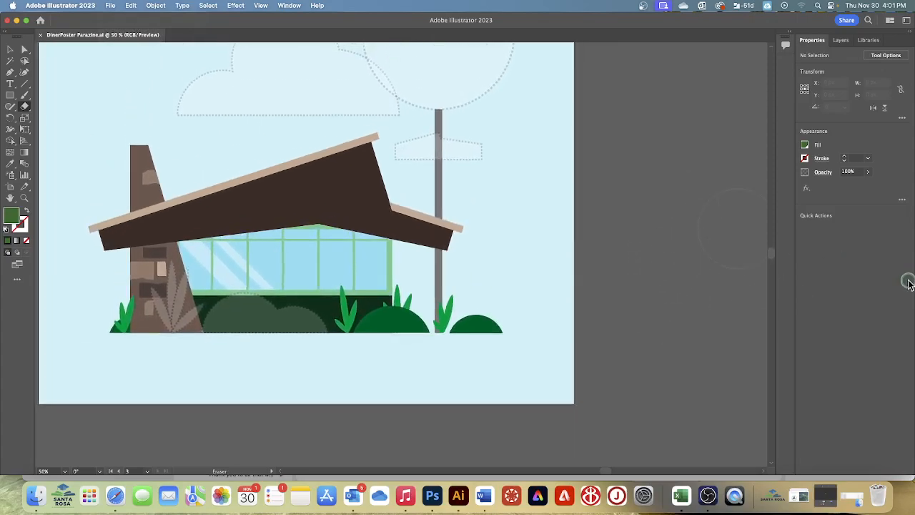